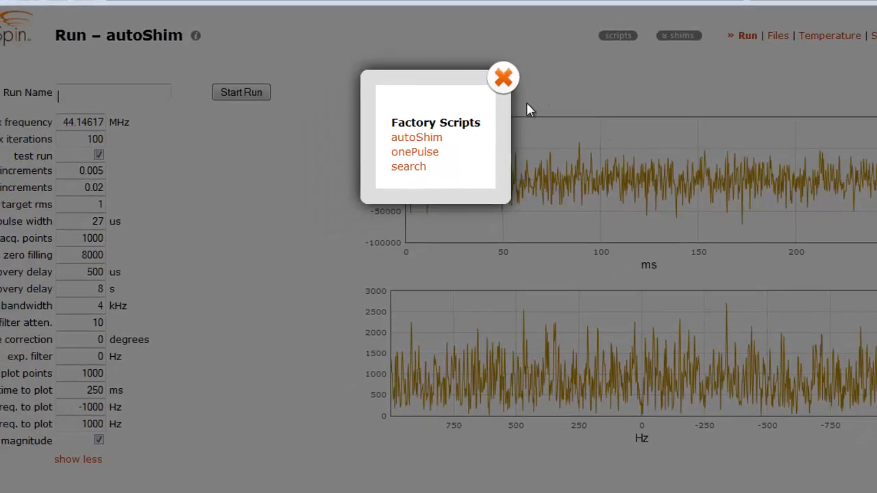
# Load the autoShim factory script and start a test run with its existing parameters
pyautogui.click(431, 139)
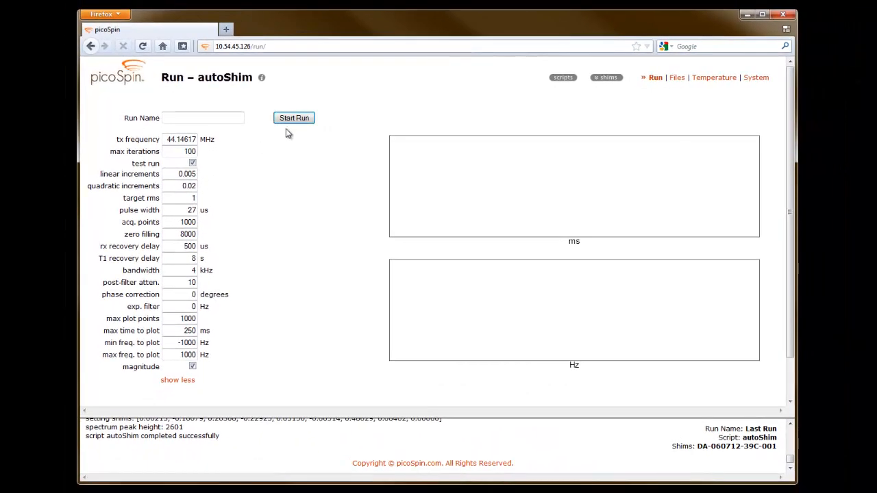
pyautogui.click(293, 119)
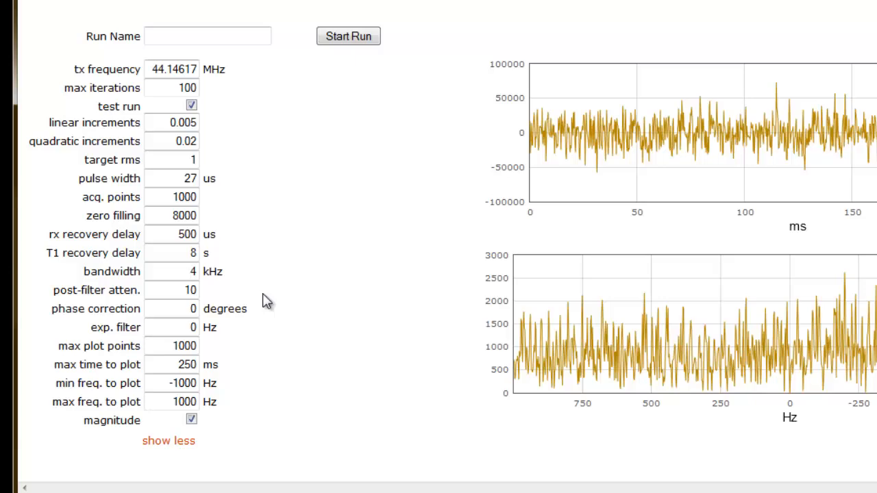
# Set the bandwidth to 64 kHz and the post-filter attenuation to 6
pyautogui.write('6')
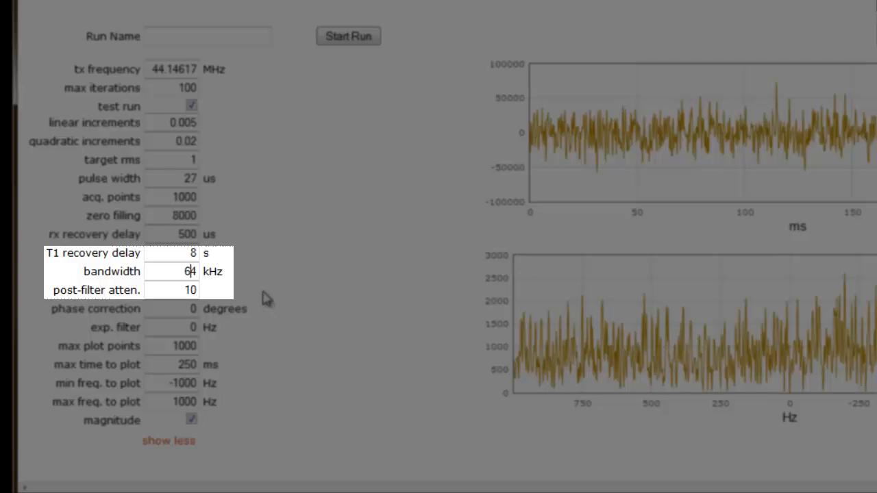
pyautogui.click(186, 289)
pyautogui.moveTo(186, 290); pyautogui.dragTo(202, 289)
pyautogui.write('6')
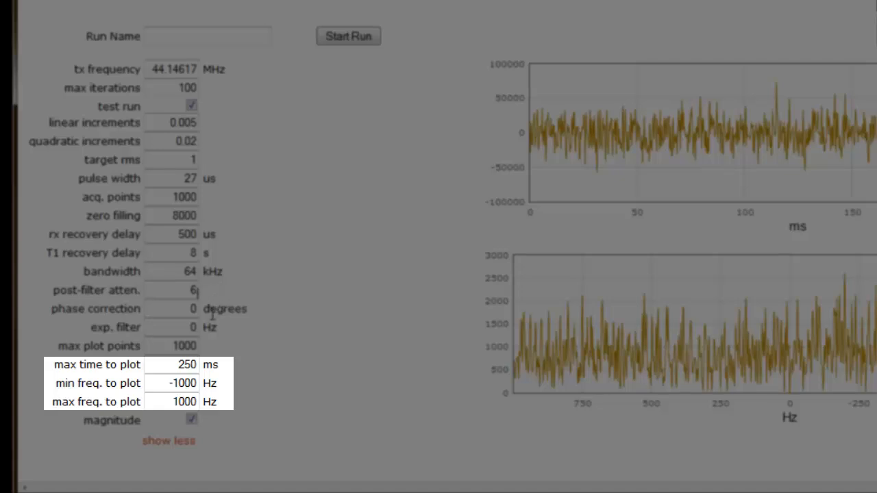
# Set the plotted frequency range to -32000 to 32000 Hz and the maximum time to plot to 16 ms
pyautogui.click(180, 384)
pyautogui.press('BackSpace')
pyautogui.write('32')
pyautogui.click(175, 399)
pyautogui.press('BackSpace')
pyautogui.write('32')
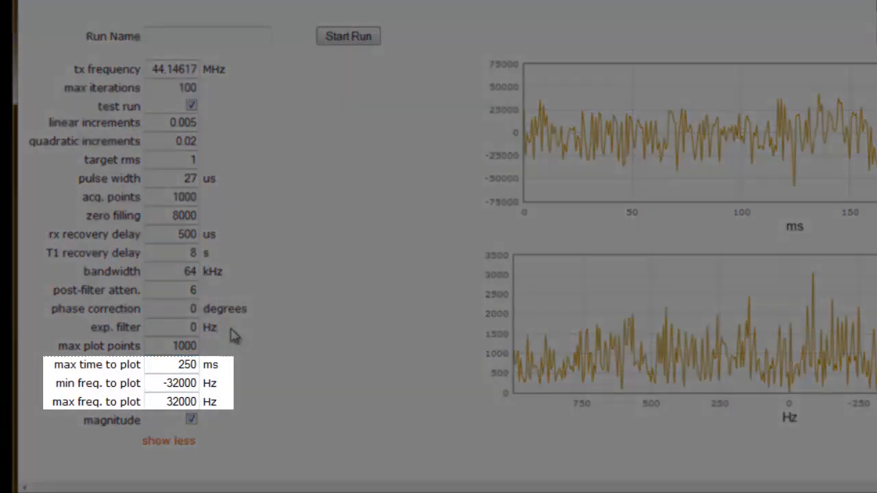
pyautogui.doubleClick(186, 366)
pyautogui.write('1')
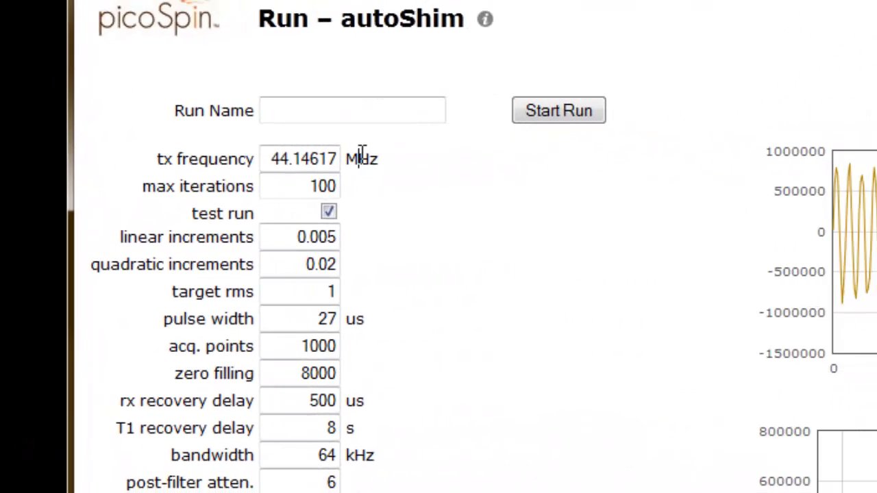
# Set the tx frequency to 44.15017 MHz and start a test run
pyautogui.click(339, 158)
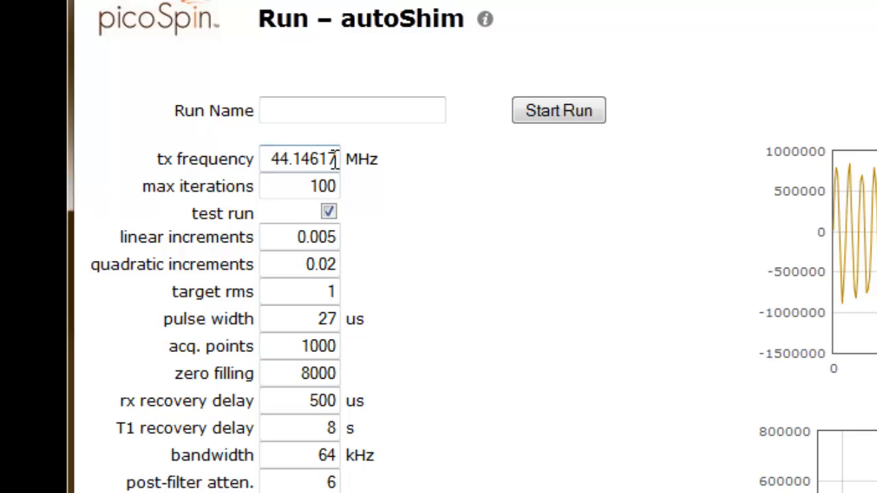
pyautogui.click(318, 158)
pyautogui.press('BackSpace')
pyautogui.press('BackSpace')
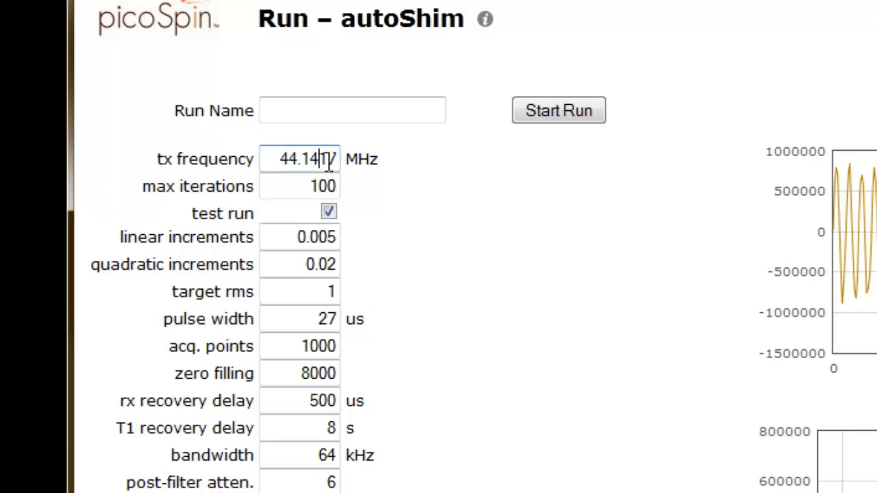
pyautogui.write('50')
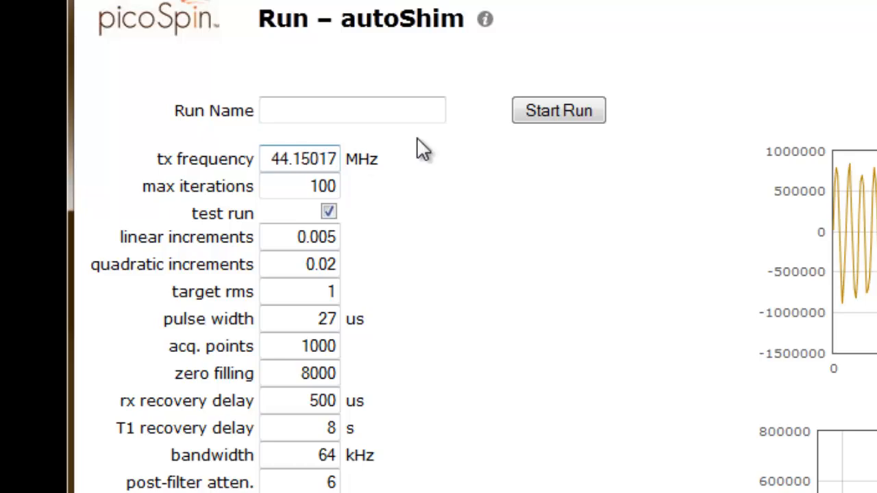
pyautogui.click(553, 112)
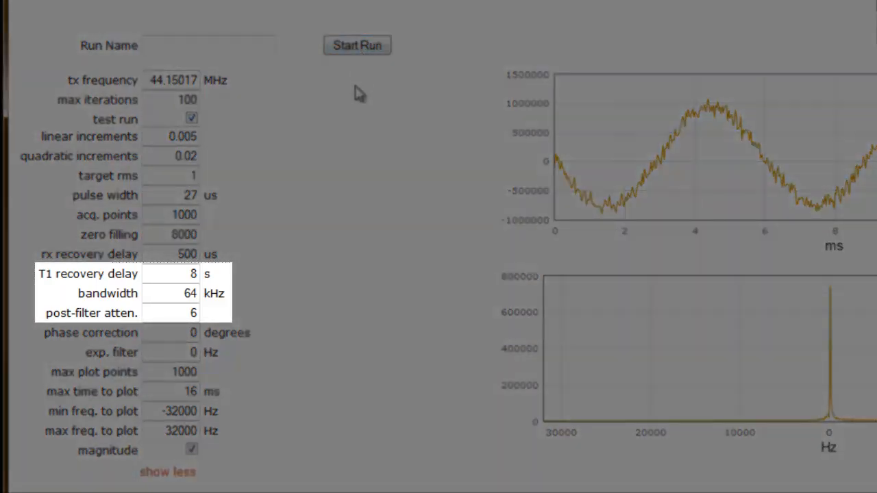
# Set the bandwidth to 4 kHz and the post-filter attenuation to 10
pyautogui.click(185, 293)
pyautogui.doubleClick(185, 293)
pyautogui.write('4')
pyautogui.click(305, 279)
pyautogui.click(173, 299)
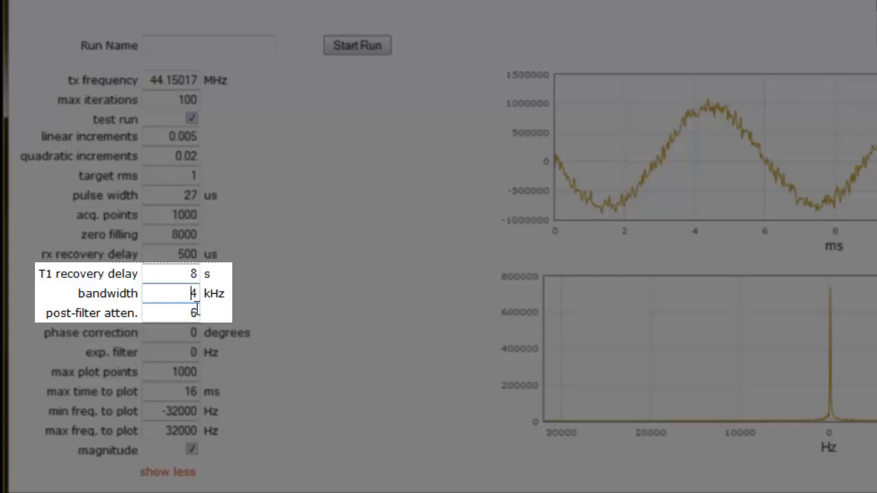
pyautogui.doubleClick(182, 312)
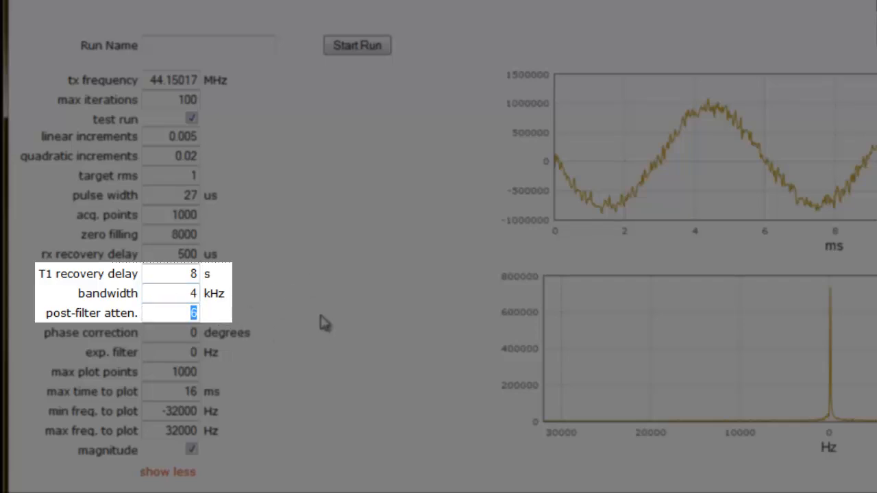
pyautogui.write('10')
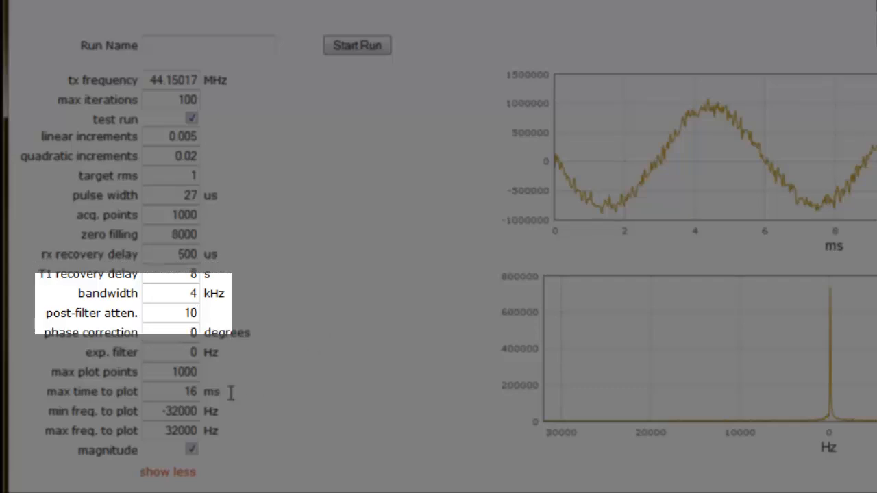
# Narrow the plotted frequency range to -2000 to 2000 Hz
pyautogui.click(170, 411)
pyautogui.press('BackSpace')
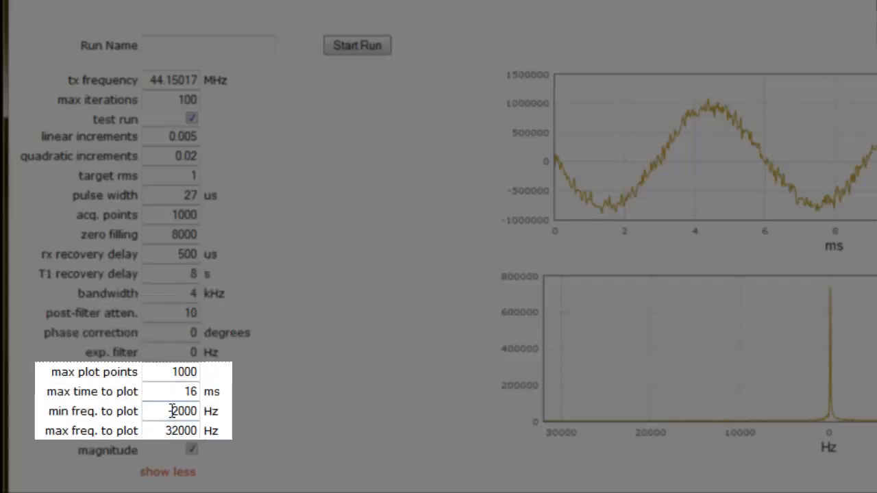
pyautogui.write('2')
pyautogui.press('BackSpace')
pyautogui.write('3')
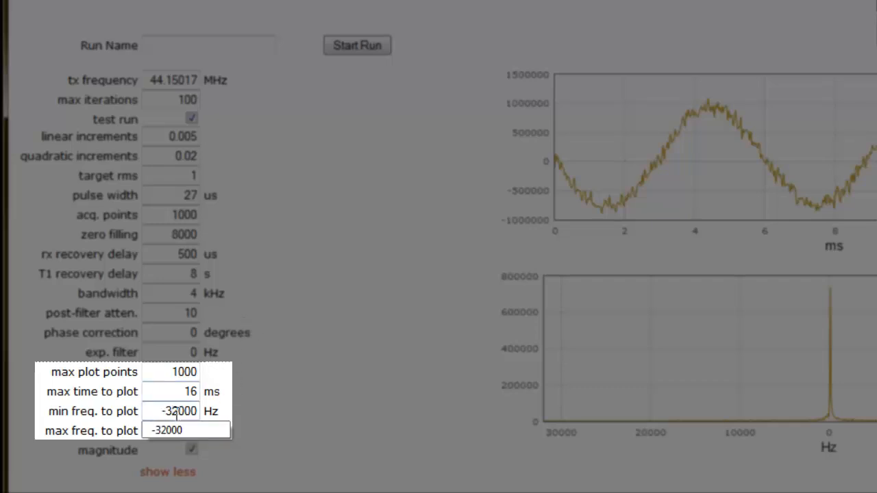
pyautogui.press('BackSpace')
pyautogui.click(172, 430)
pyautogui.click(172, 430)
pyautogui.press('BackSpace')
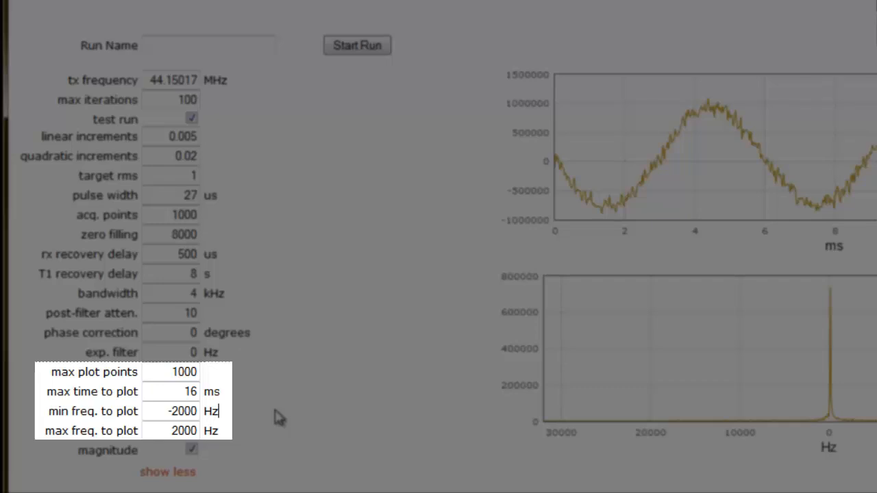
# Set the maximum time to plot to 250 ms and start a test run
pyautogui.moveTo(183, 391); pyautogui.dragTo(200, 392)
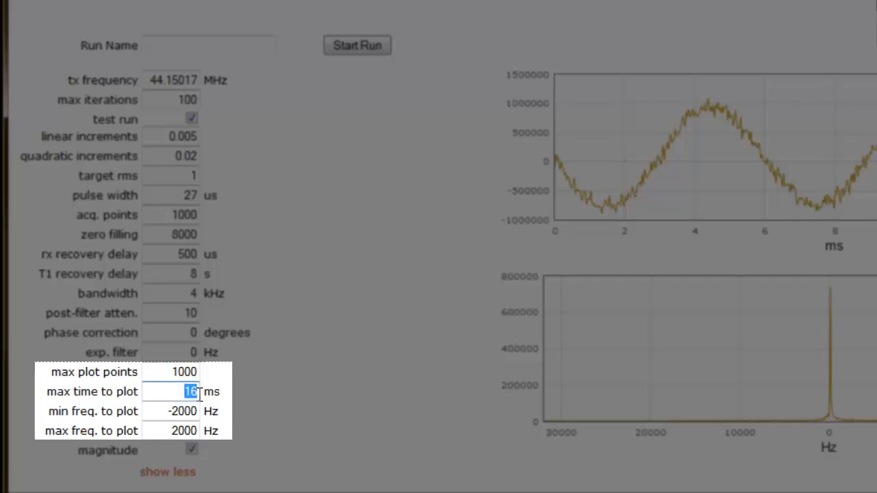
pyautogui.write('250')
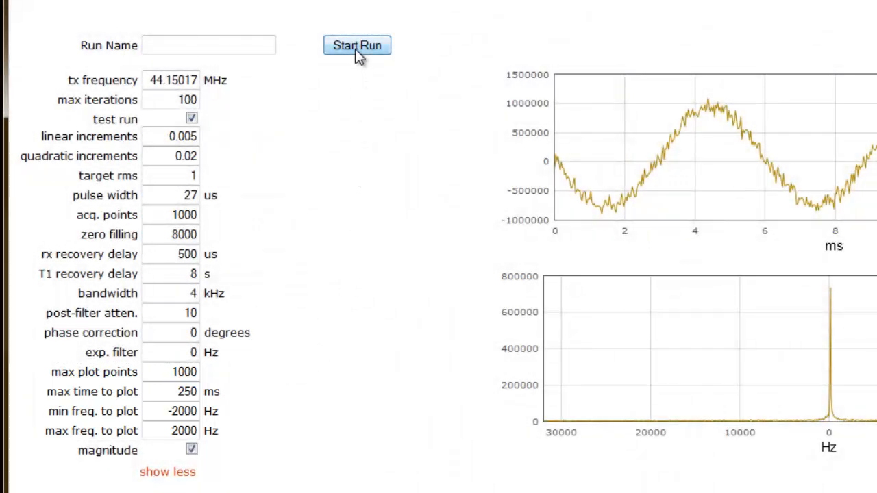
pyautogui.click(355, 51)
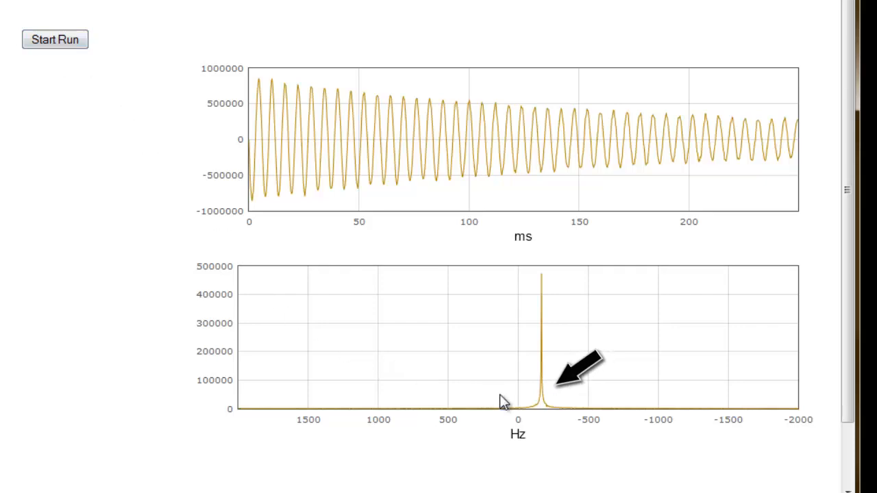
# Set the tx frequency to 44.14967 MHz according to the peak's offset in the spectrum, and start another test run
pyautogui.moveTo(544, 411)
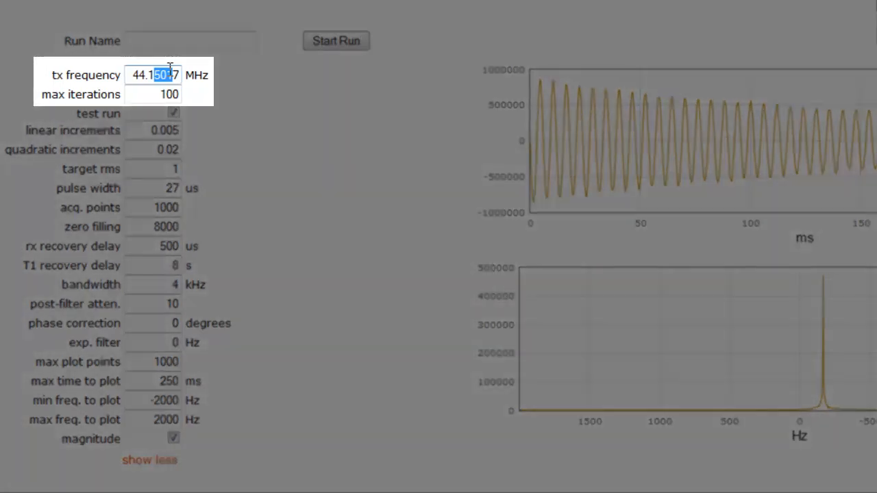
pyautogui.write('49')
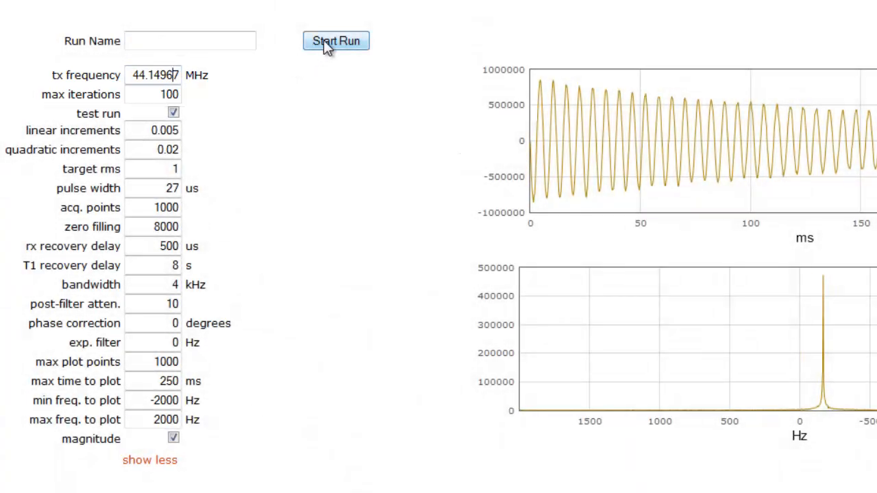
pyautogui.click(323, 40)
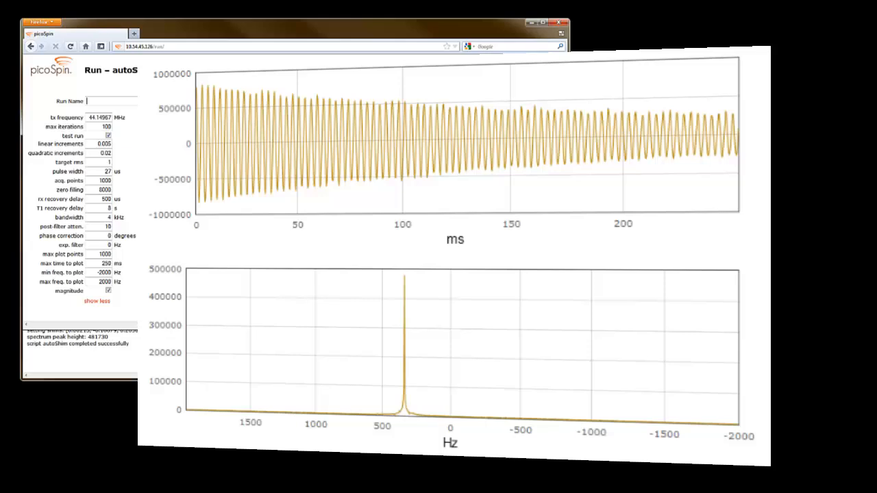
# Fine-tune the tx frequency to 44.14957 MHz and rerun the autoShim test
pyautogui.moveTo(105, 117); pyautogui.dragTo(110, 117)
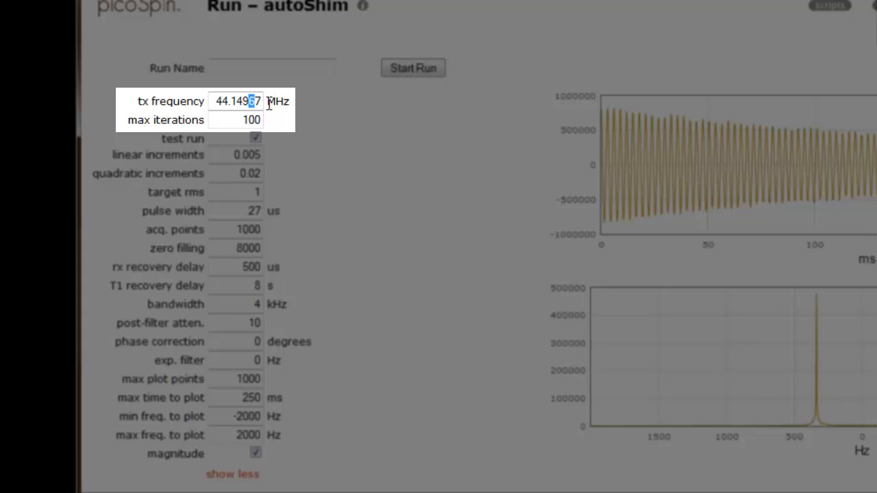
pyautogui.write('5')
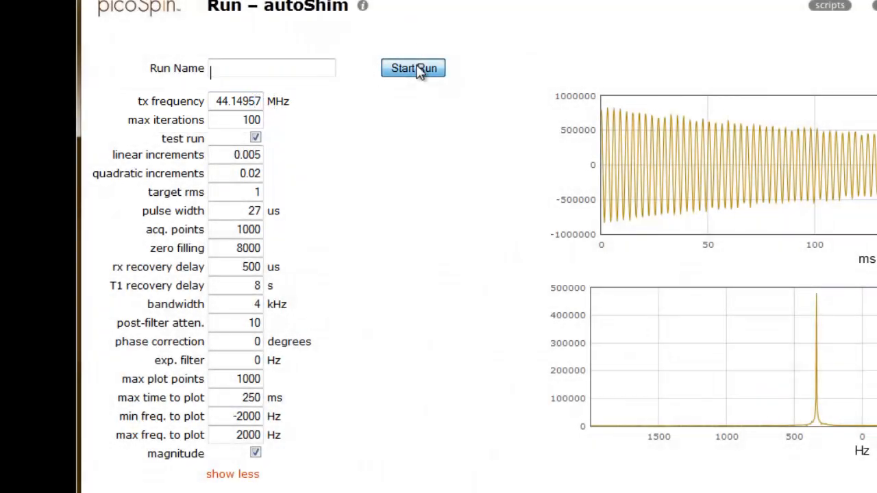
pyautogui.click(415, 68)
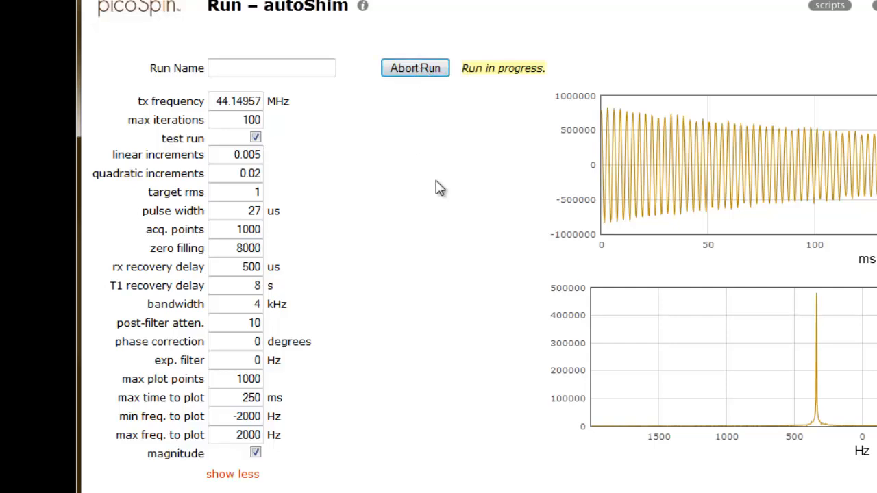